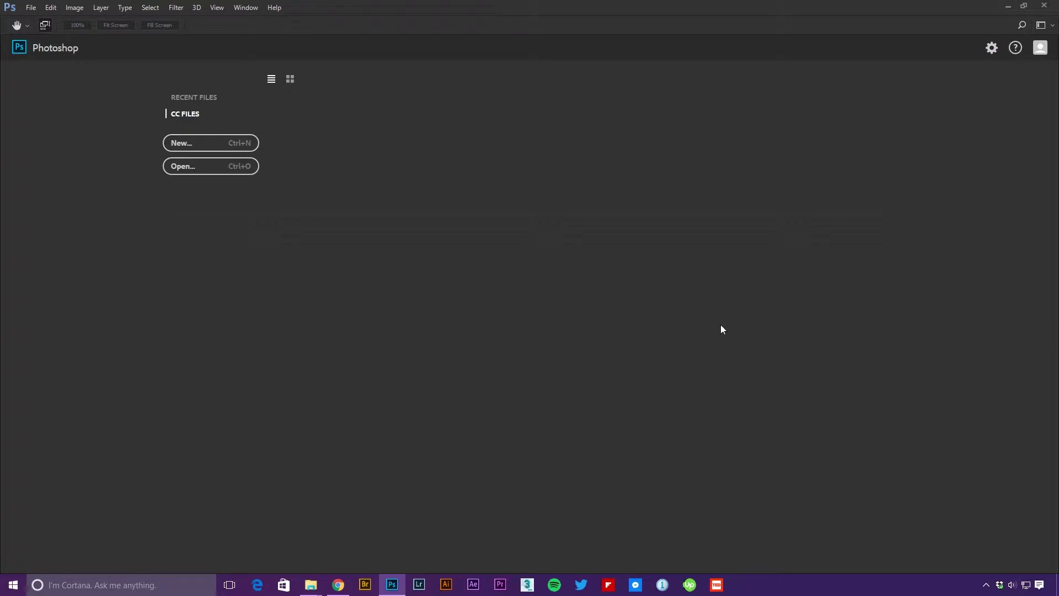
# Create a 3100×2200 px, 300 ppi, RGB 8-bit document with a transparent background.
pyautogui.click(206, 142)
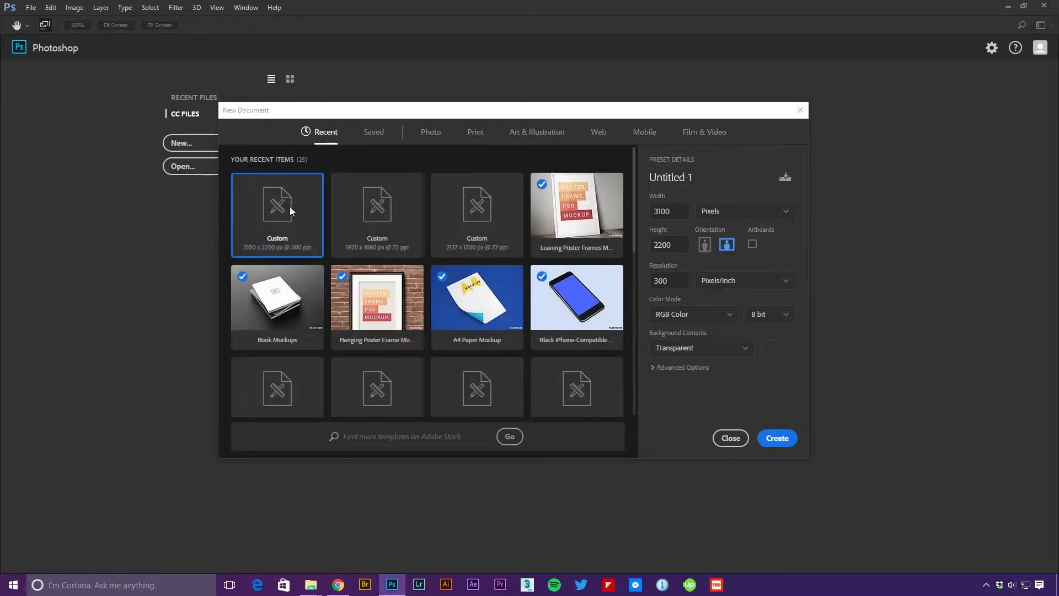
pyautogui.click(682, 210)
pyautogui.press('Tab')
pyautogui.press('Tab')
pyautogui.click(715, 314)
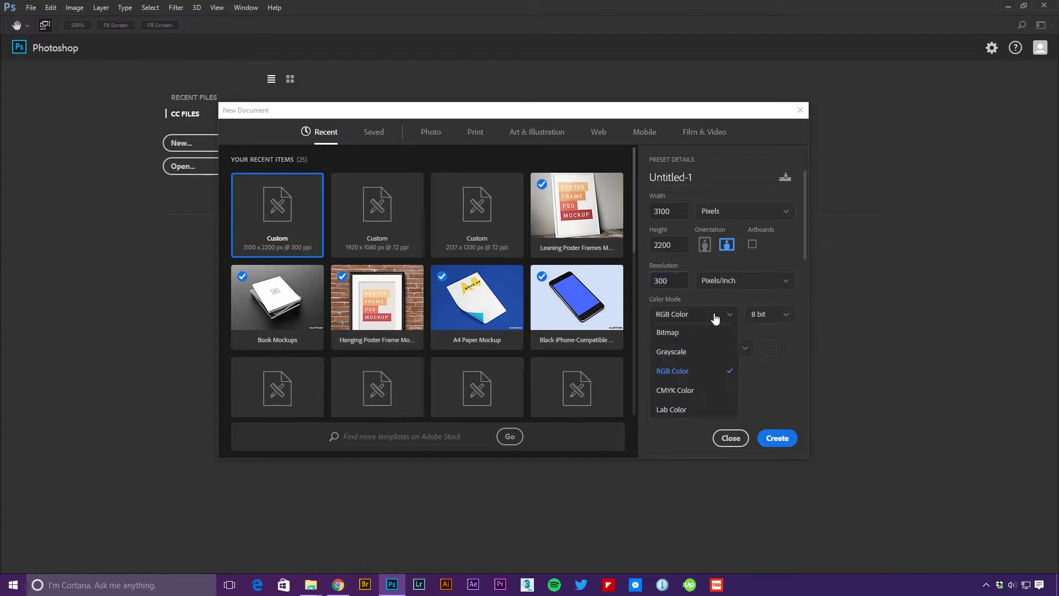
pyautogui.click(721, 372)
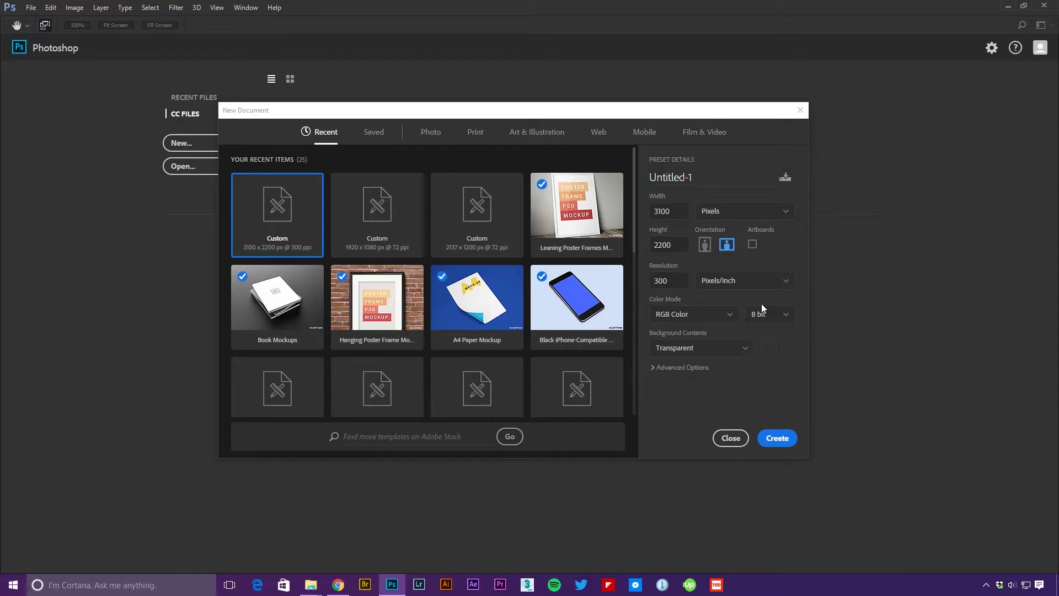
pyautogui.click(769, 327)
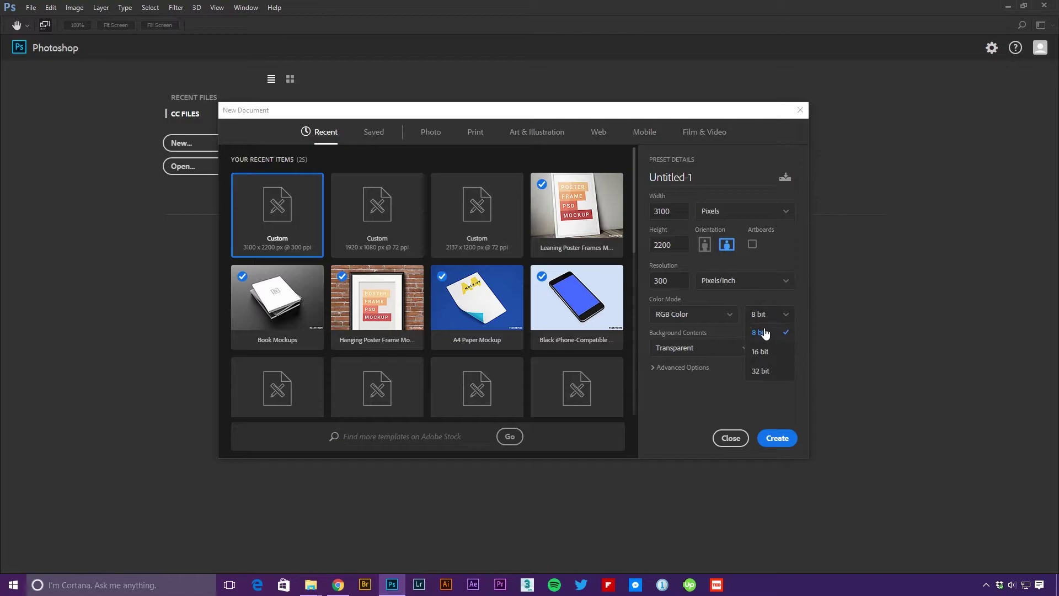
pyautogui.click(754, 293)
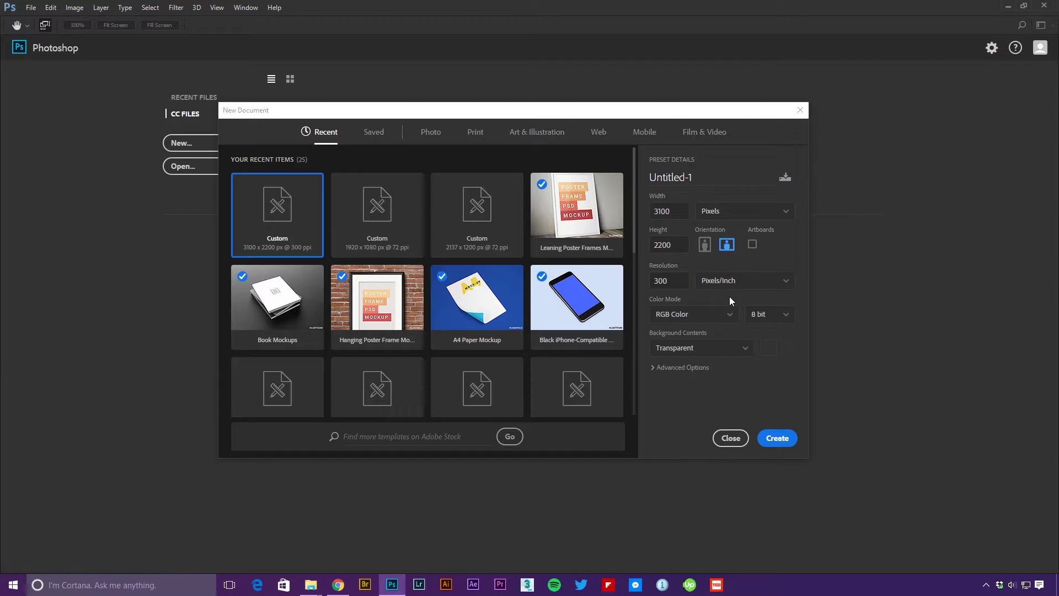
pyautogui.click(733, 348)
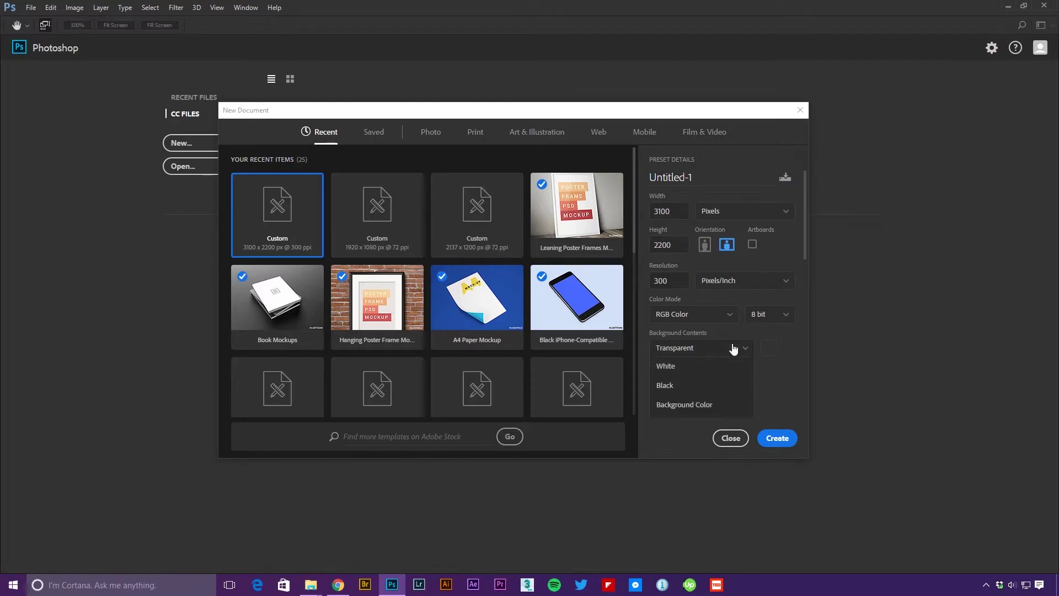
pyautogui.scroll(-1, 698, 395)
pyautogui.click(684, 389)
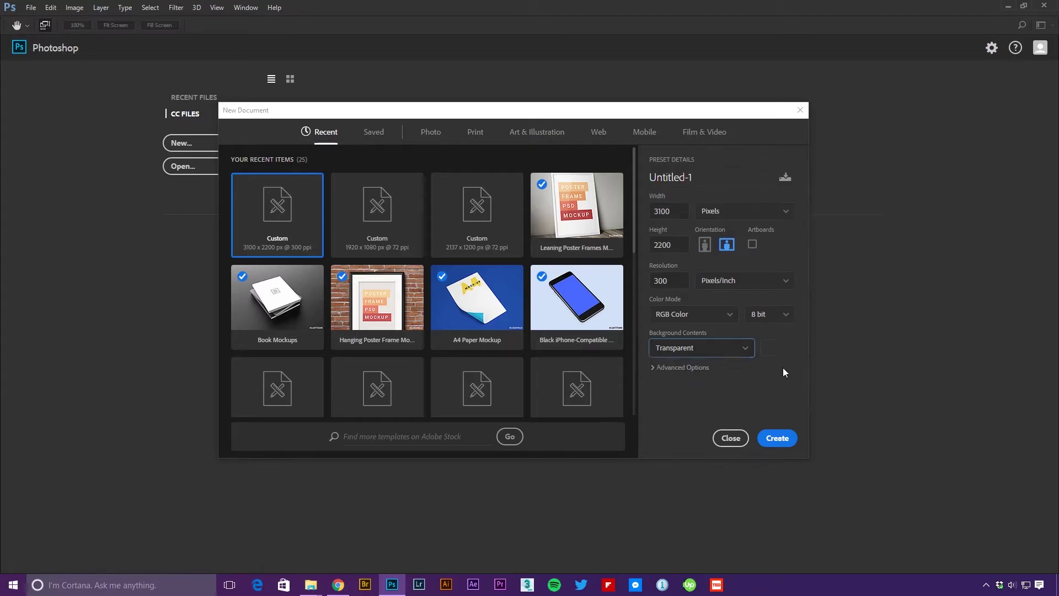
pyautogui.click(771, 437)
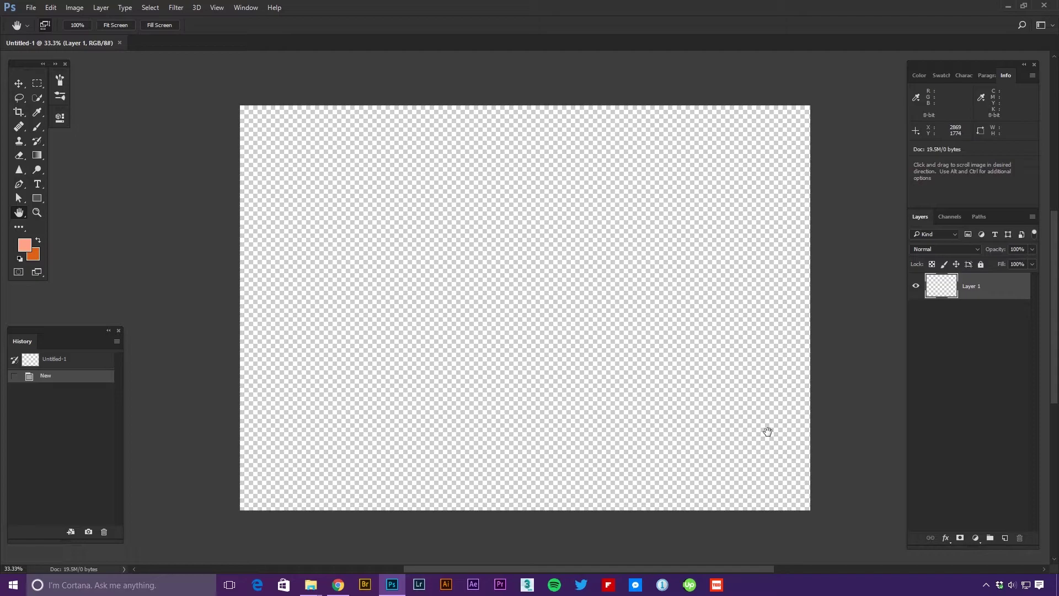
# Fill Layer 1 with the orange background colour through the Fill dialog (Shift+F5).
pyautogui.hotkey('shift', 'F5')
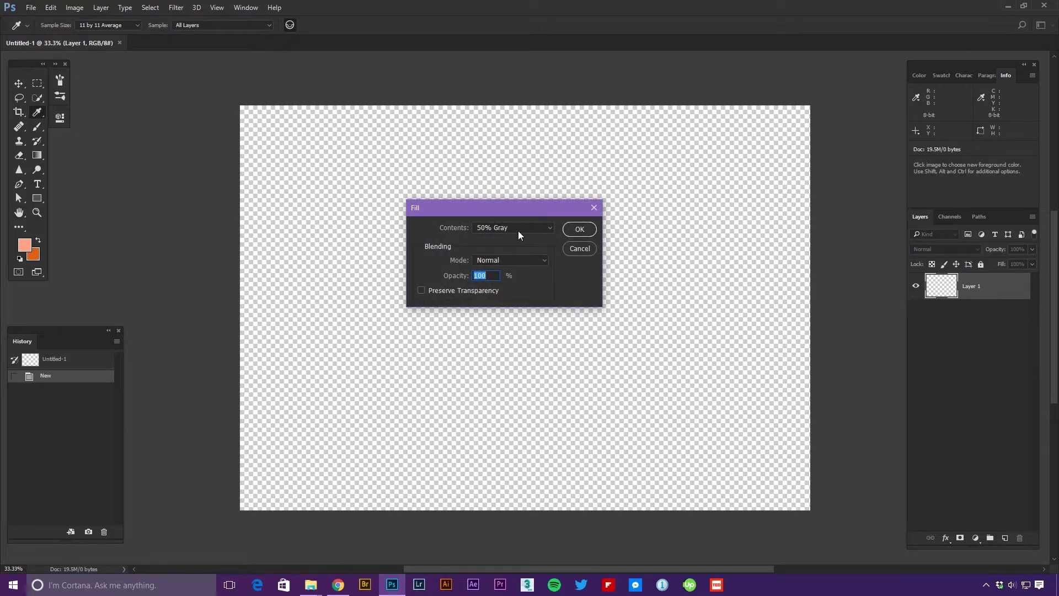
pyautogui.click(519, 229)
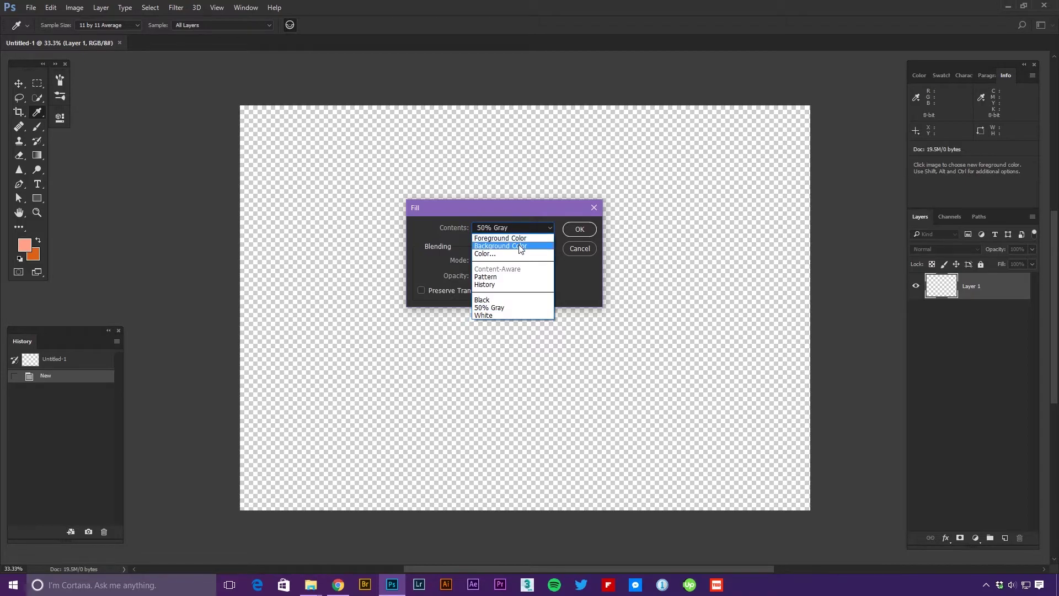
pyautogui.click(521, 246)
pyautogui.click(574, 230)
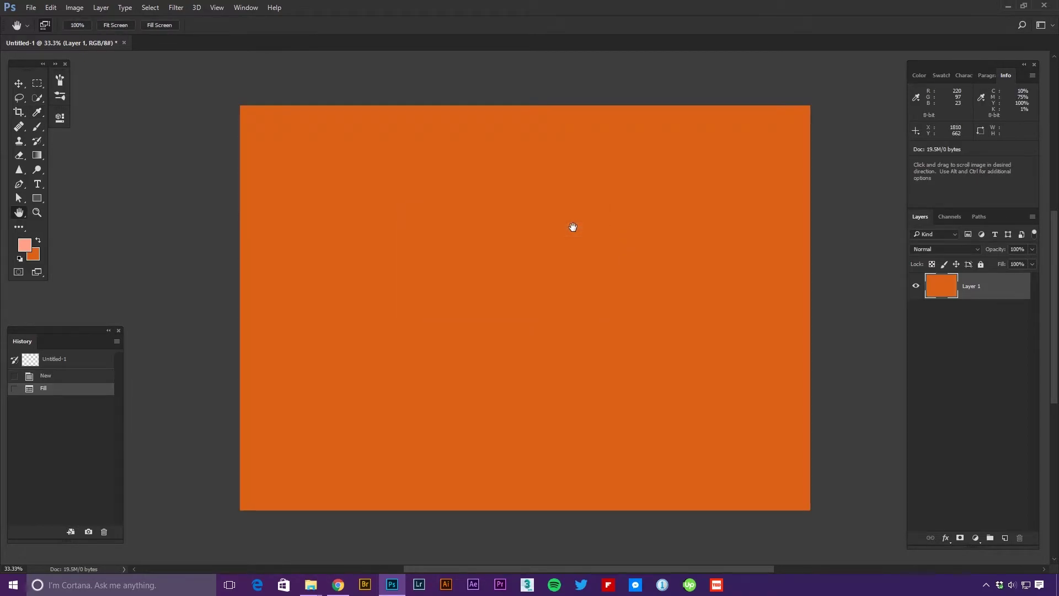
# Add a Foreground to Transparent gradient overlay to Layer 1 with a #ffa186 left stop.
pyautogui.doubleClick(1003, 288)
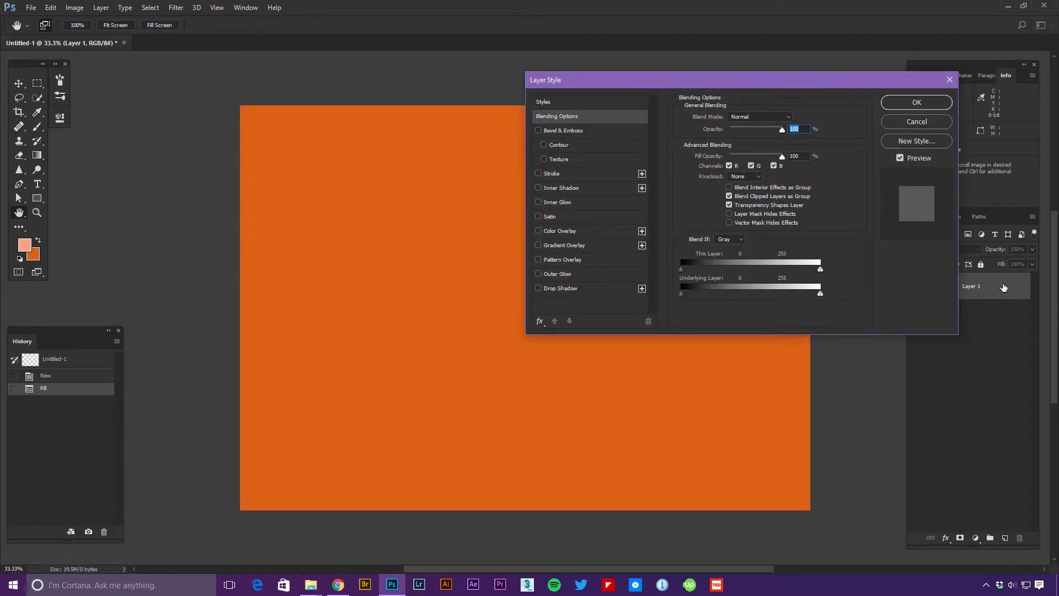
pyautogui.click(618, 245)
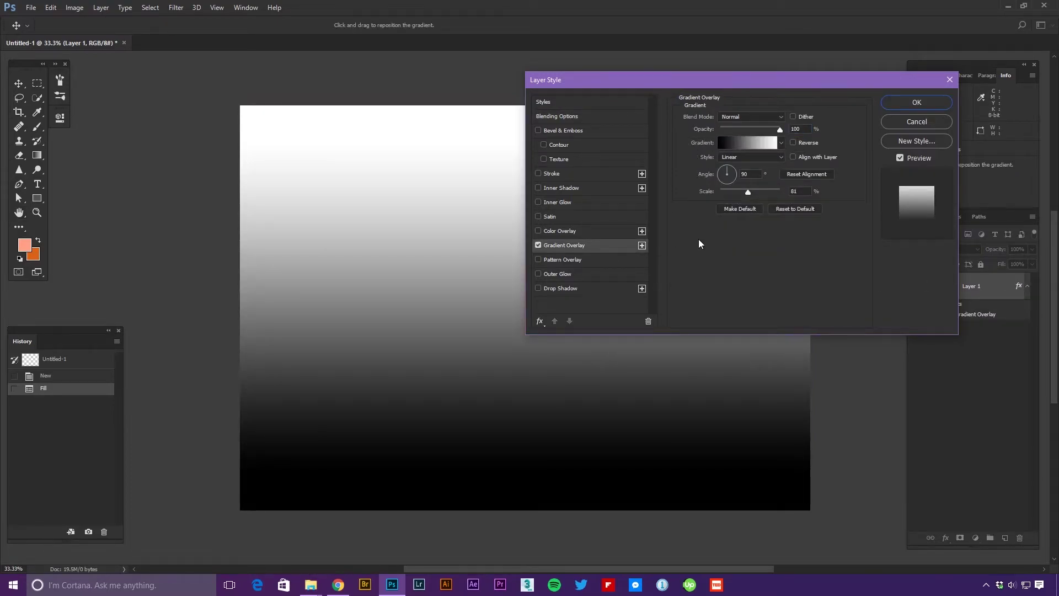
pyautogui.click(732, 144)
pyautogui.click(689, 135)
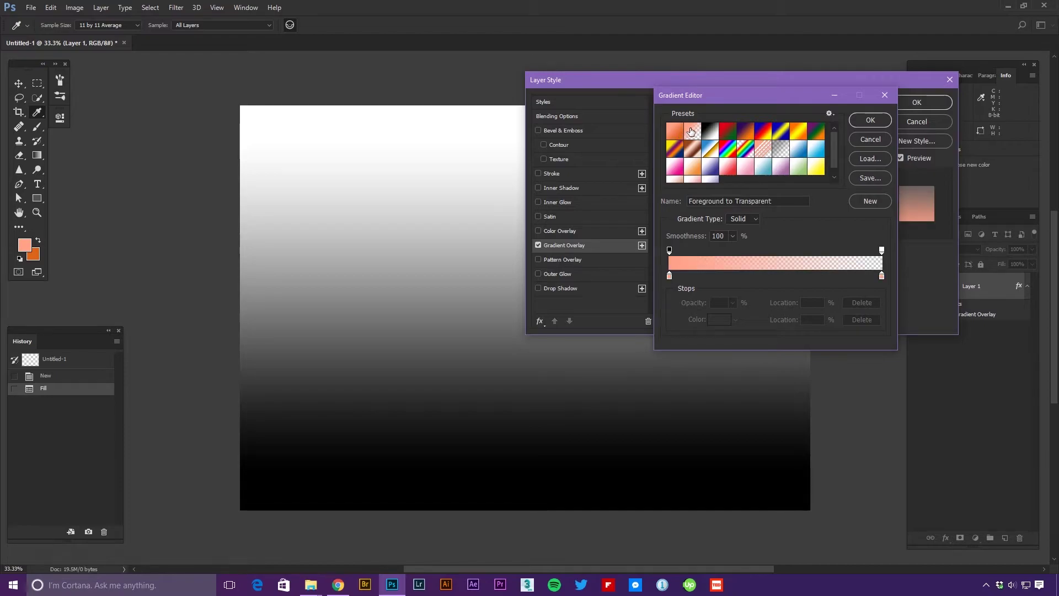
pyautogui.doubleClick(669, 275)
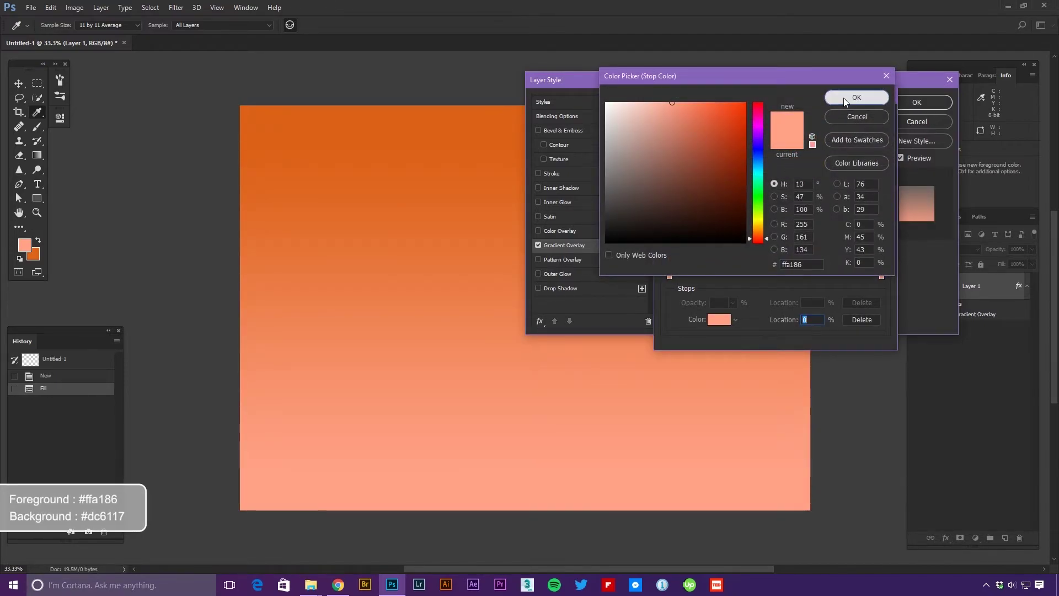
pyautogui.click(843, 97)
pyautogui.click(877, 120)
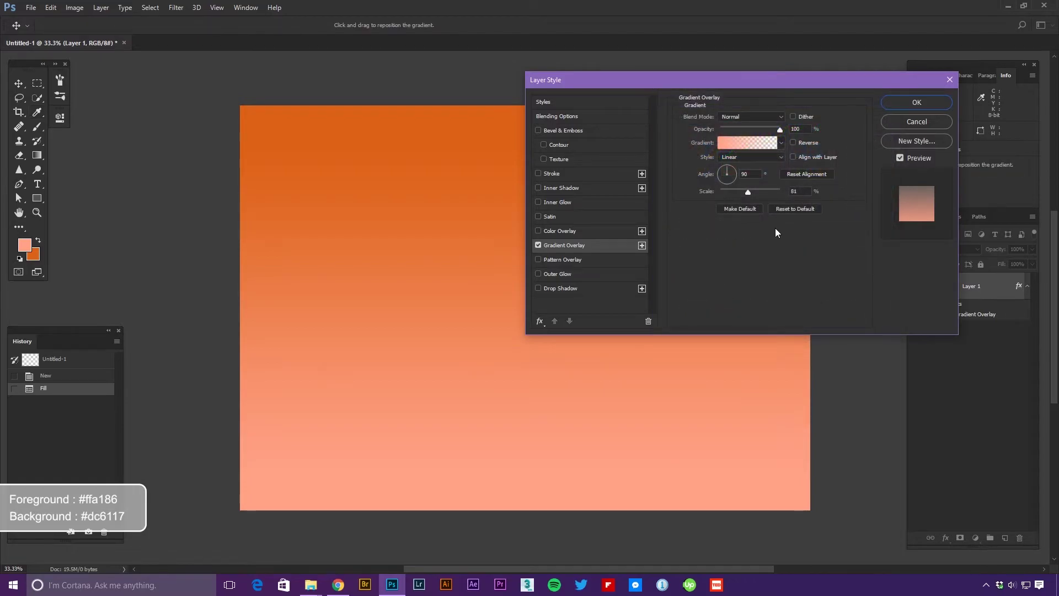
# Make the gradient overlay radial at 106% scale and apply it.
pyautogui.click(752, 157)
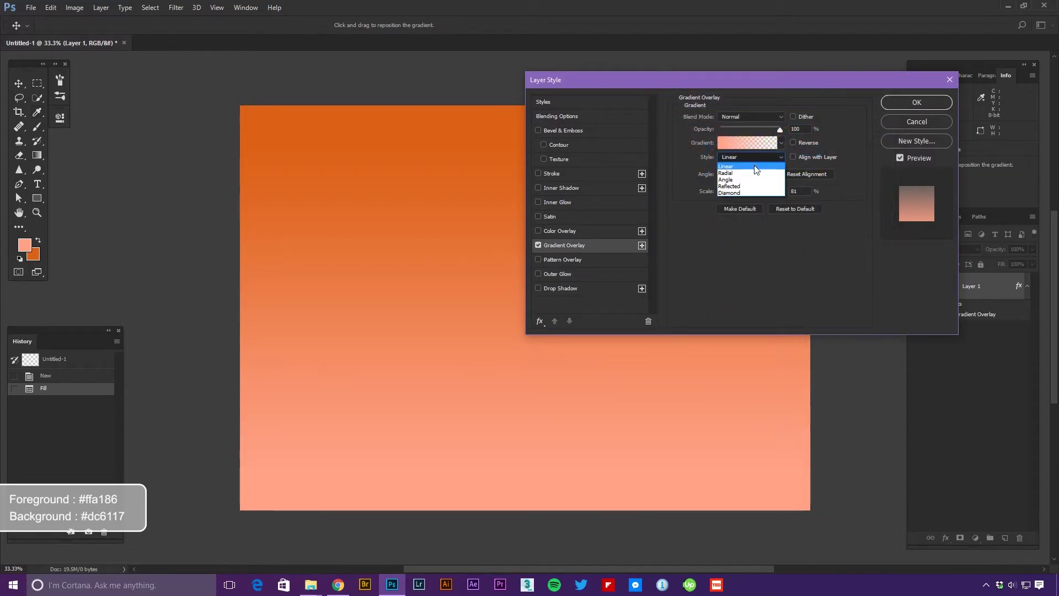
pyautogui.click(753, 172)
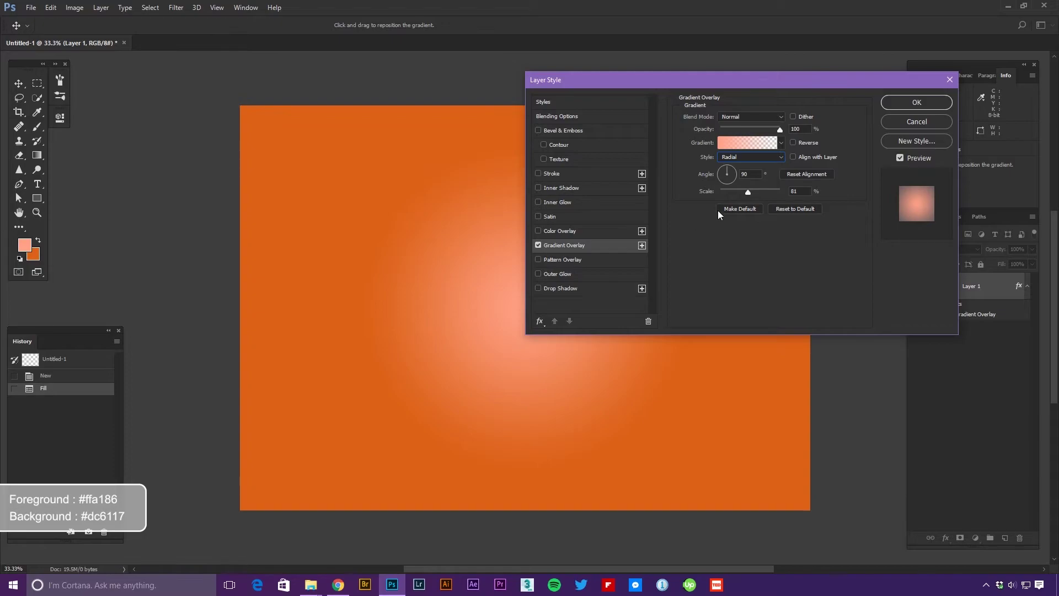
pyautogui.moveTo(749, 192); pyautogui.dragTo(760, 193)
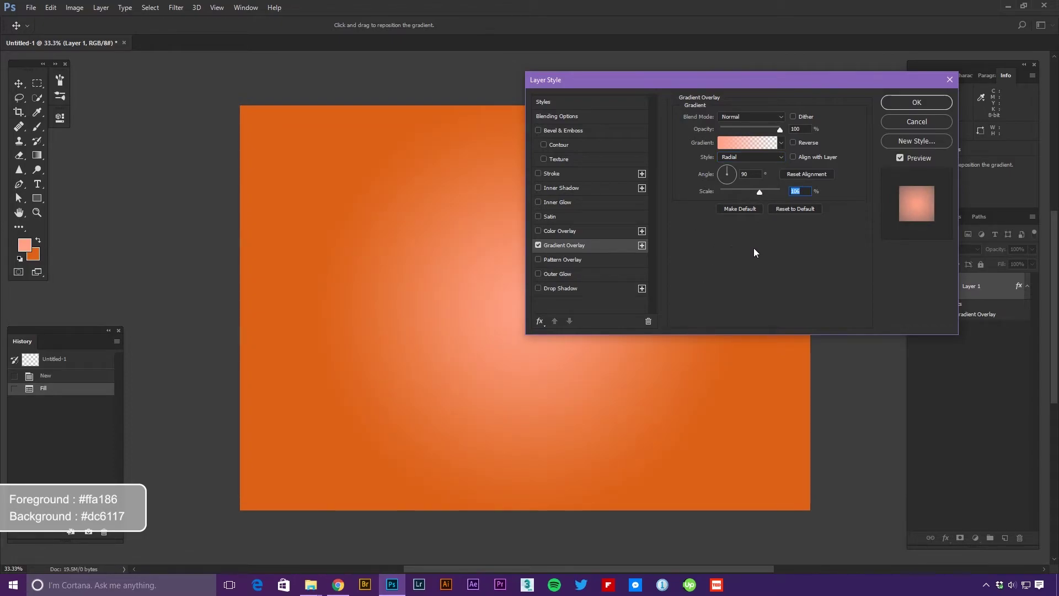
pyautogui.click(911, 101)
pyautogui.press('space')
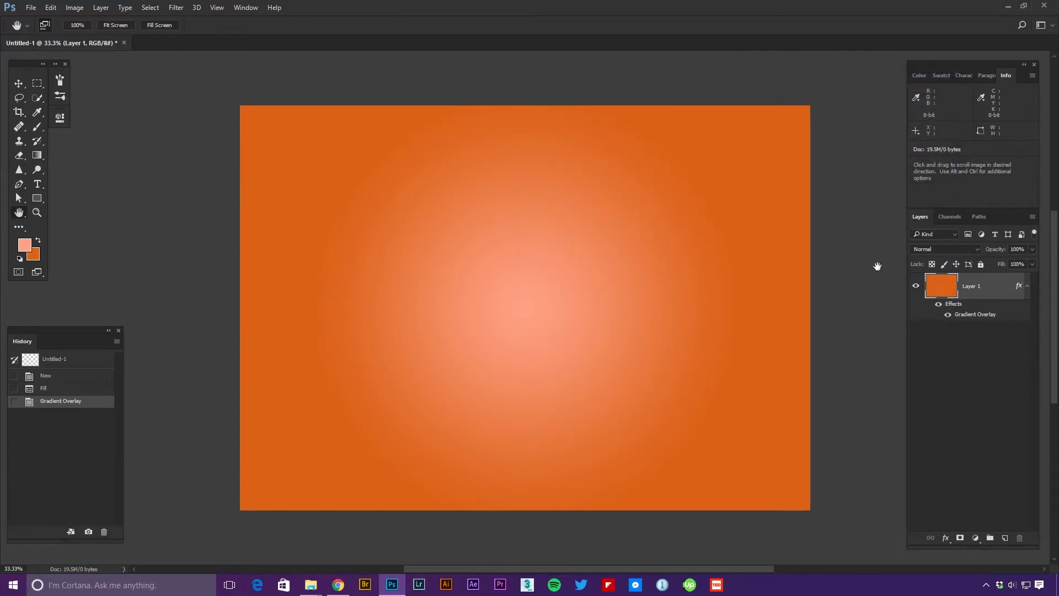
# Duplicate Layer 1 to create Layer 1 copy.
pyautogui.rightClick(982, 283)
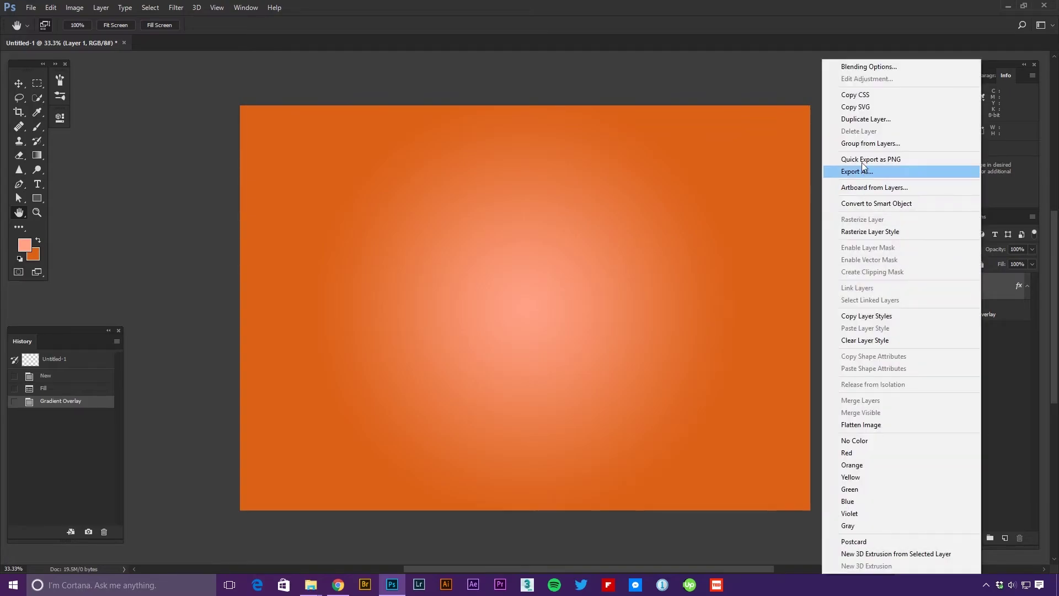
pyautogui.click(862, 119)
pyautogui.click(623, 184)
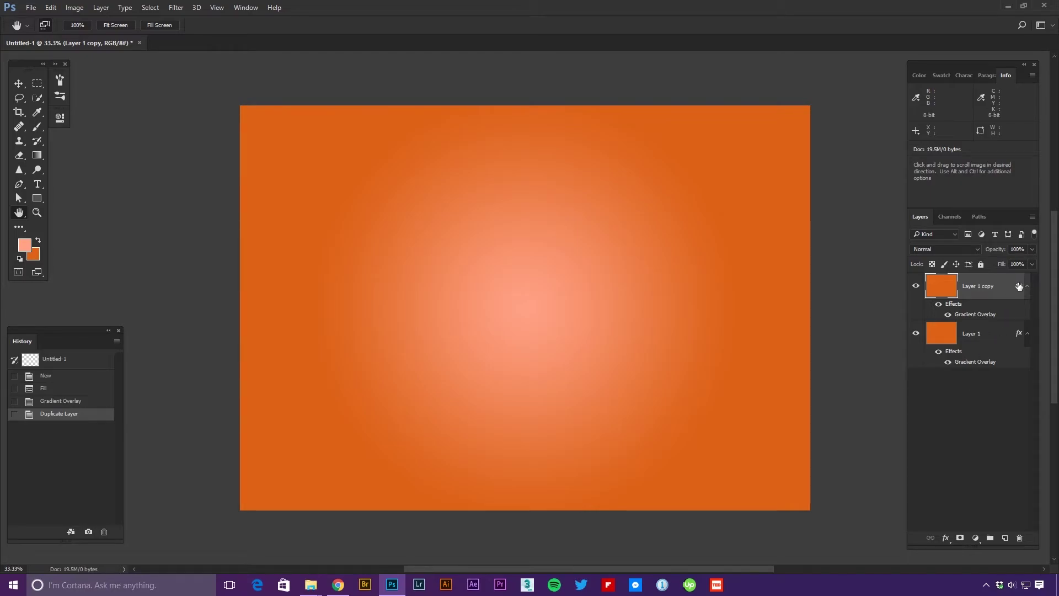
# Squash Layer 1 copy with Free Transform into the bottom third of the canvas.
pyautogui.hotkey('ctrl', 't')
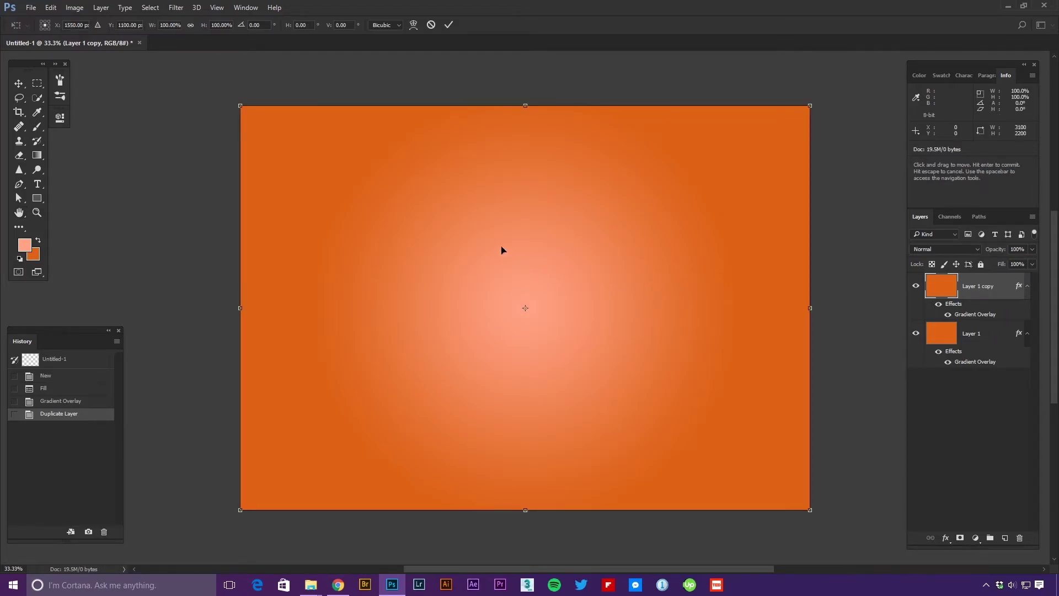
pyautogui.moveTo(527, 104); pyautogui.dragTo(518, 377)
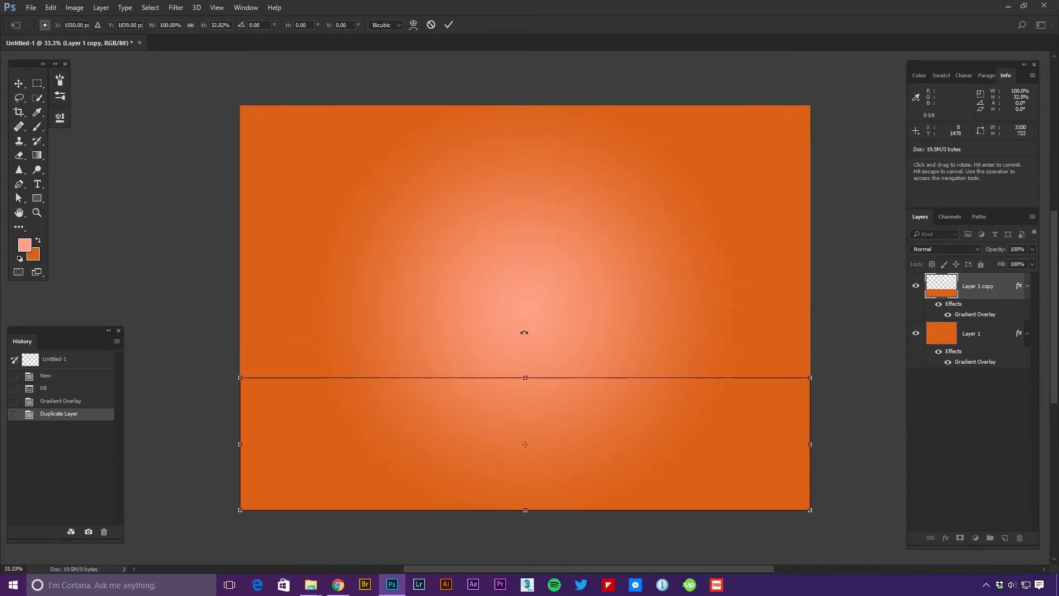
pyautogui.press('h')
pyautogui.click(453, 23)
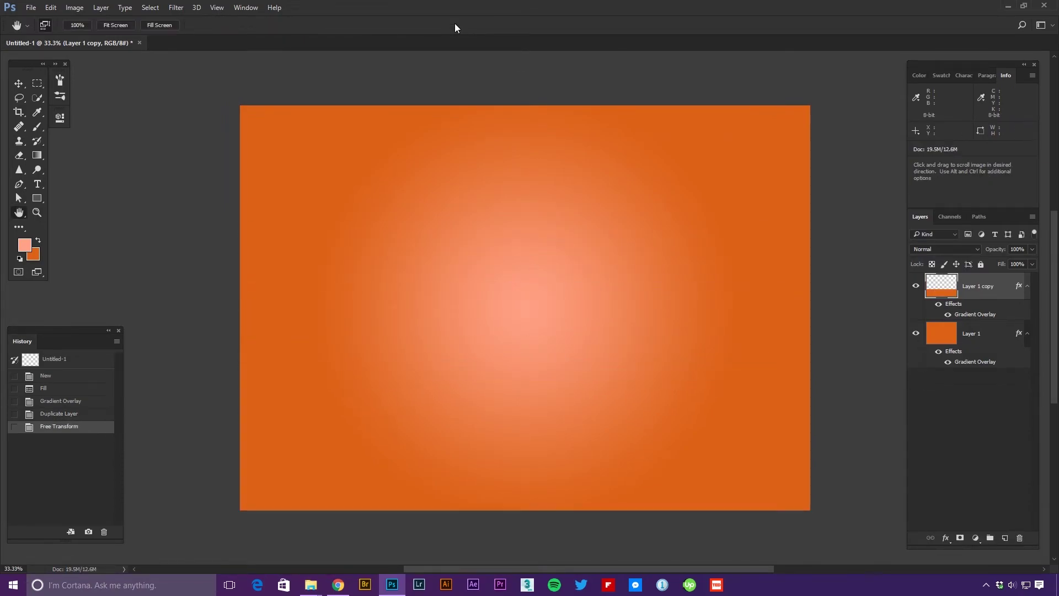
# Rescale Layer 1 copy's gradient overlay to 93% with Align with Layer turned off.
pyautogui.doubleClick(976, 315)
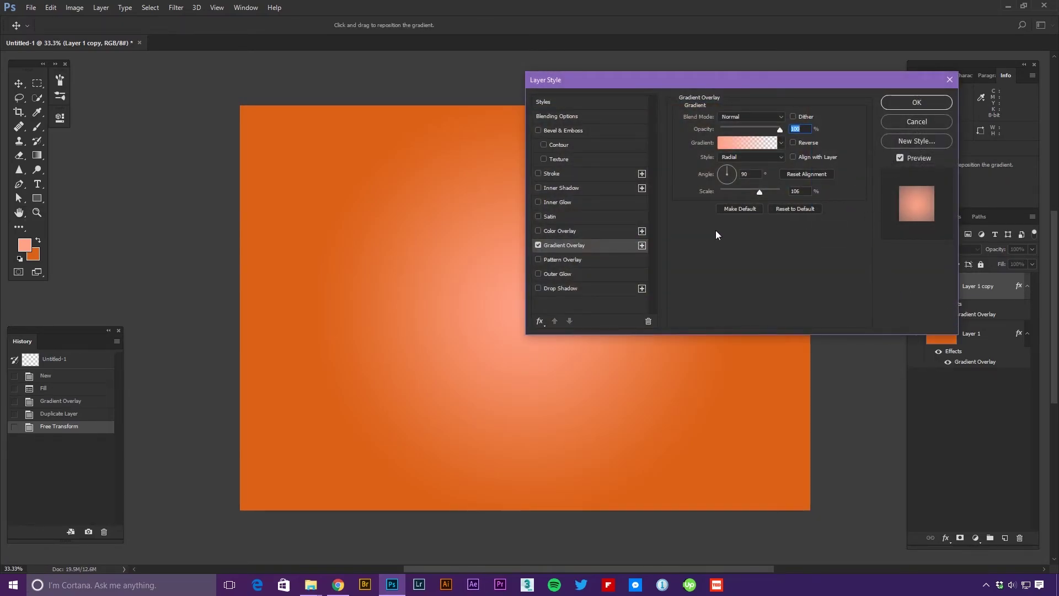
pyautogui.moveTo(758, 193); pyautogui.dragTo(744, 195)
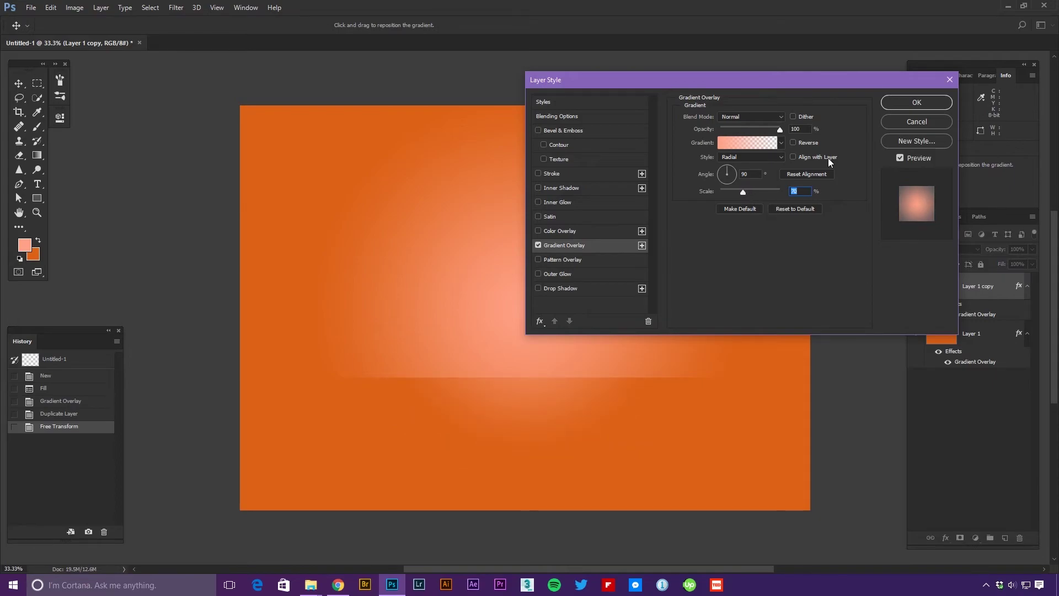
pyautogui.click(793, 158)
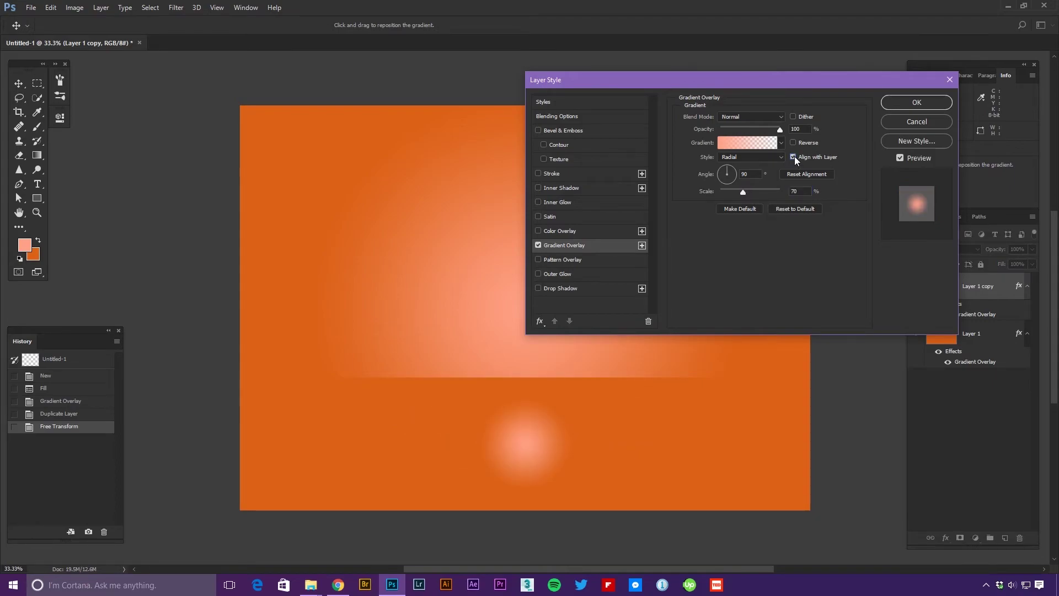
pyautogui.click(793, 158)
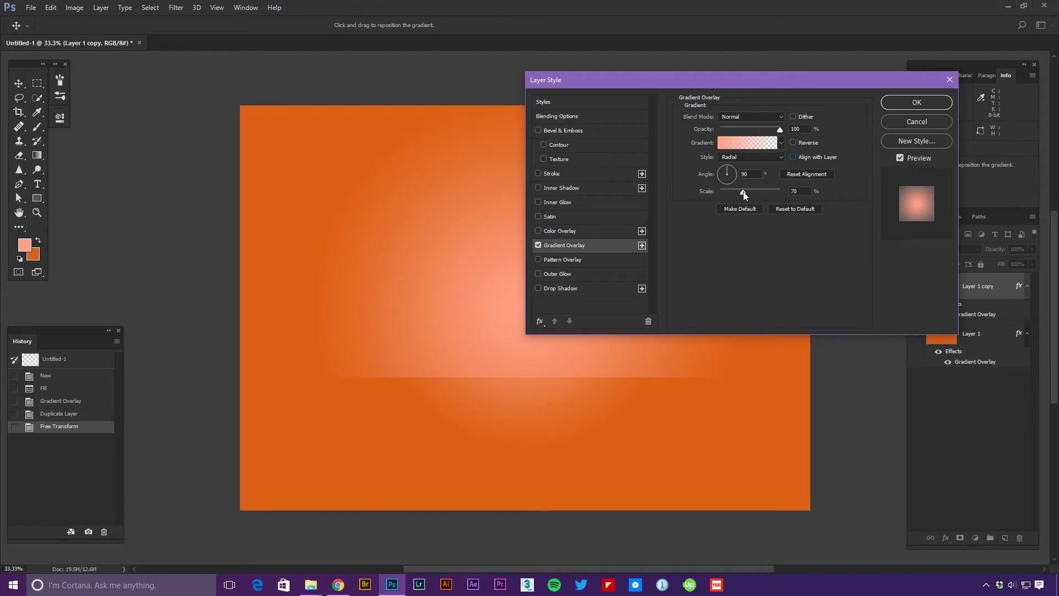
pyautogui.moveTo(743, 191); pyautogui.dragTo(749, 194)
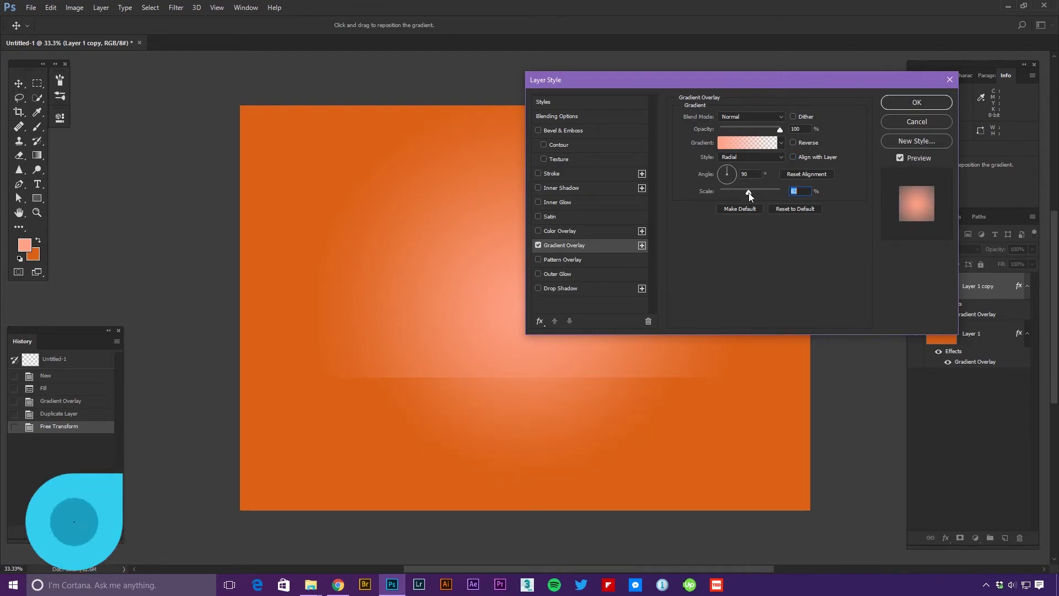
pyautogui.click(908, 104)
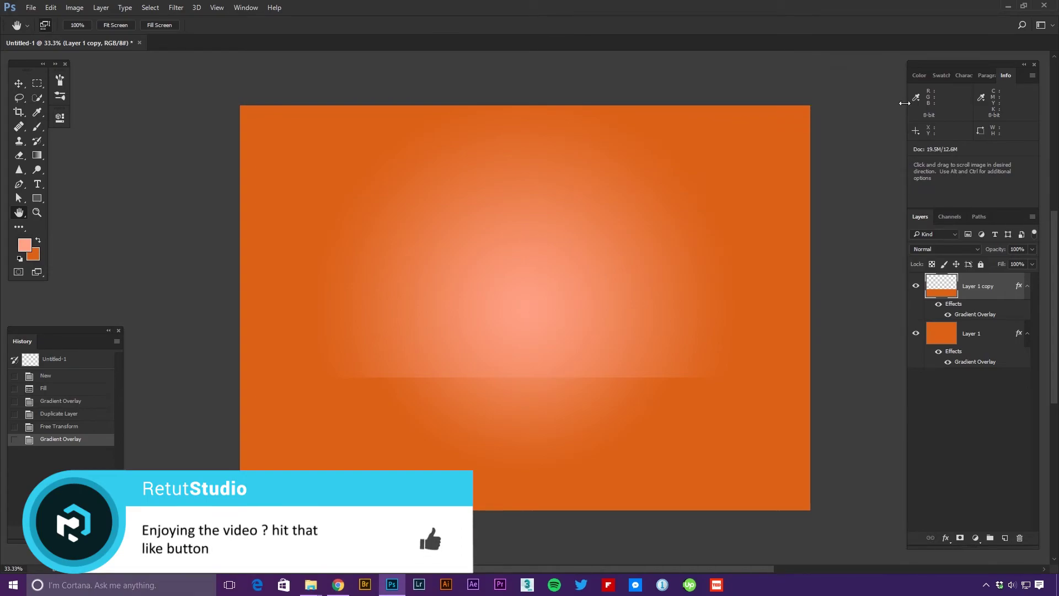
# Collapse both layers' effects, select both layers and group them with Ctrl+G.
pyautogui.click(1027, 286)
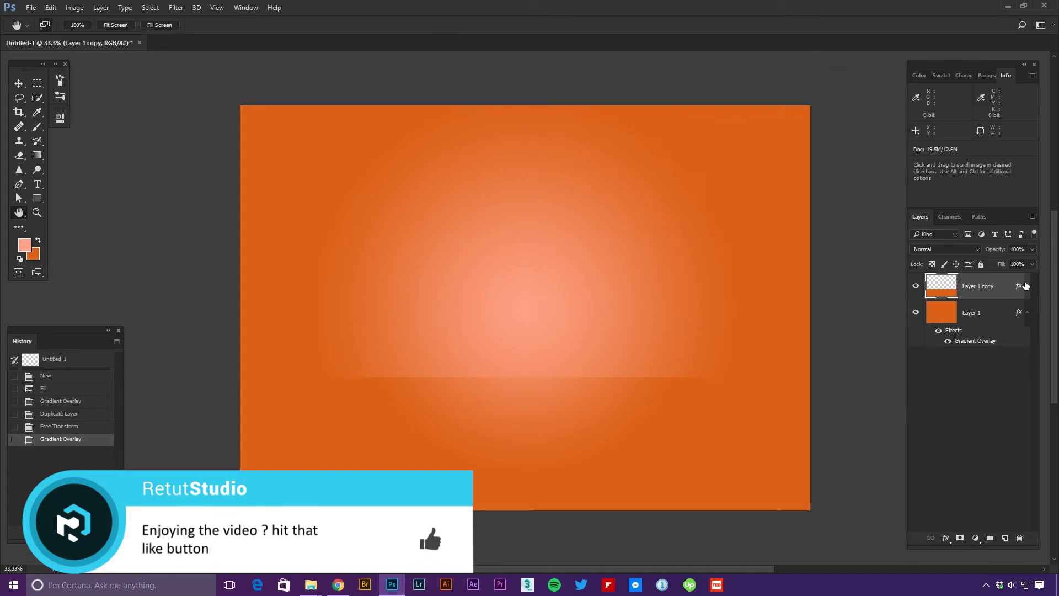
pyautogui.click(1027, 312)
pyautogui.keyDown('shift'); pyautogui.click(990, 315); pyautogui.keyUp('shift')
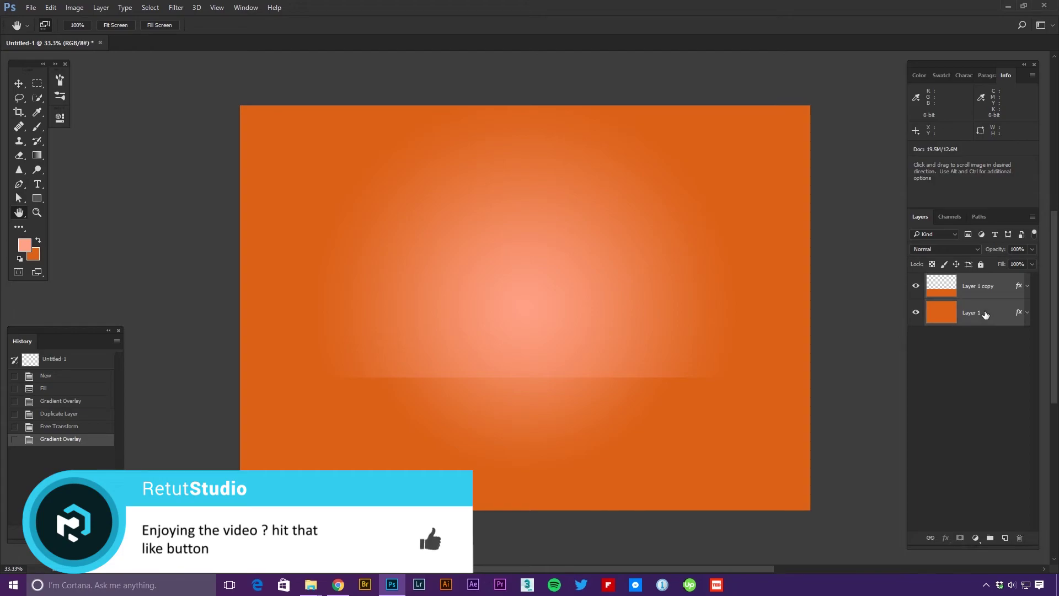
pyautogui.hotkey('ctrl', 'g')
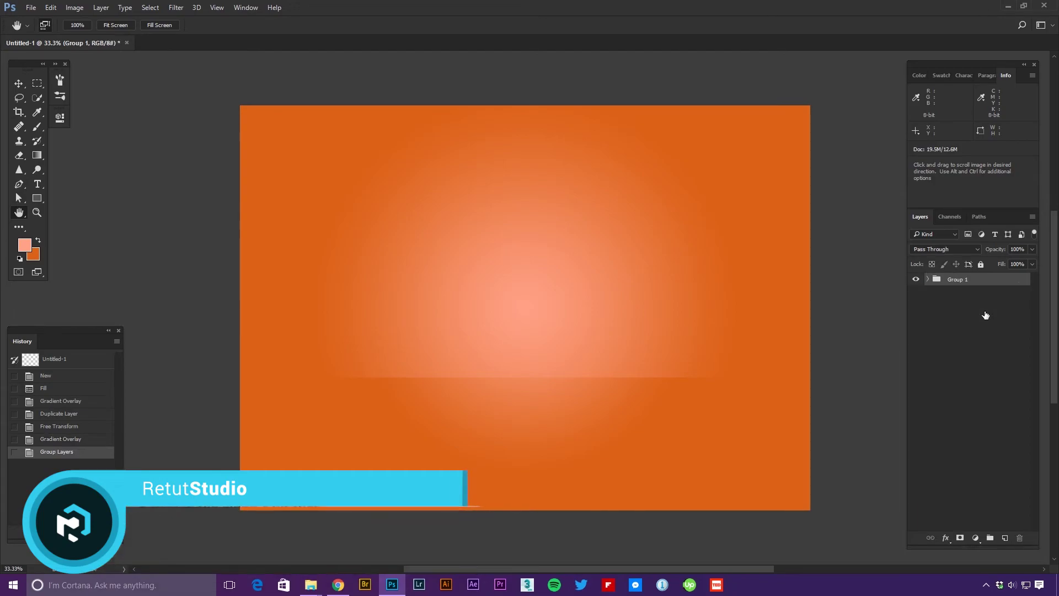
# Rename Group 1 to 'background'.
pyautogui.doubleClick(960, 279)
pyautogui.write('background')
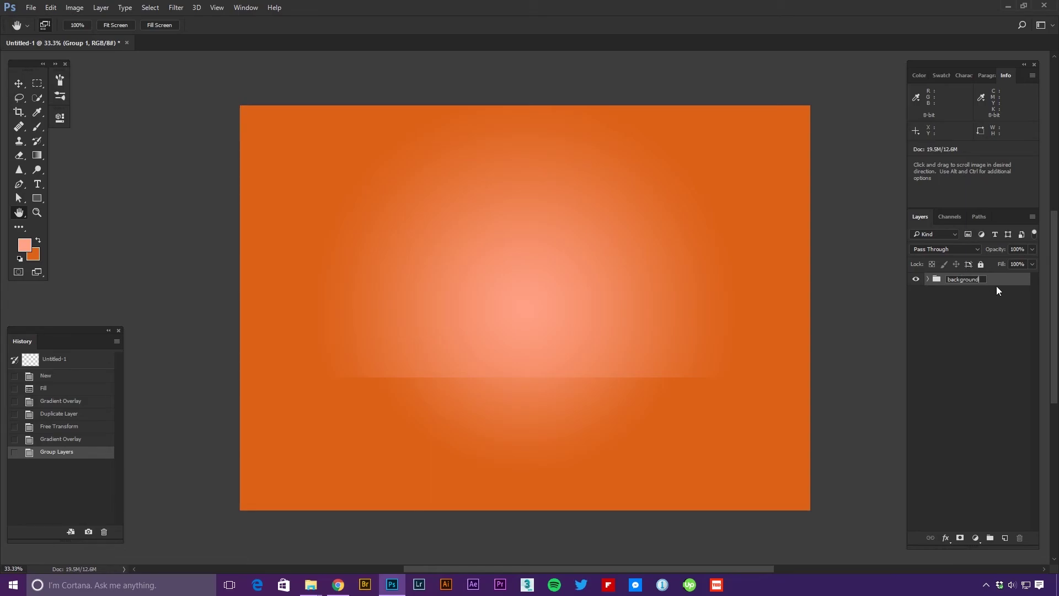
pyautogui.press('Return')
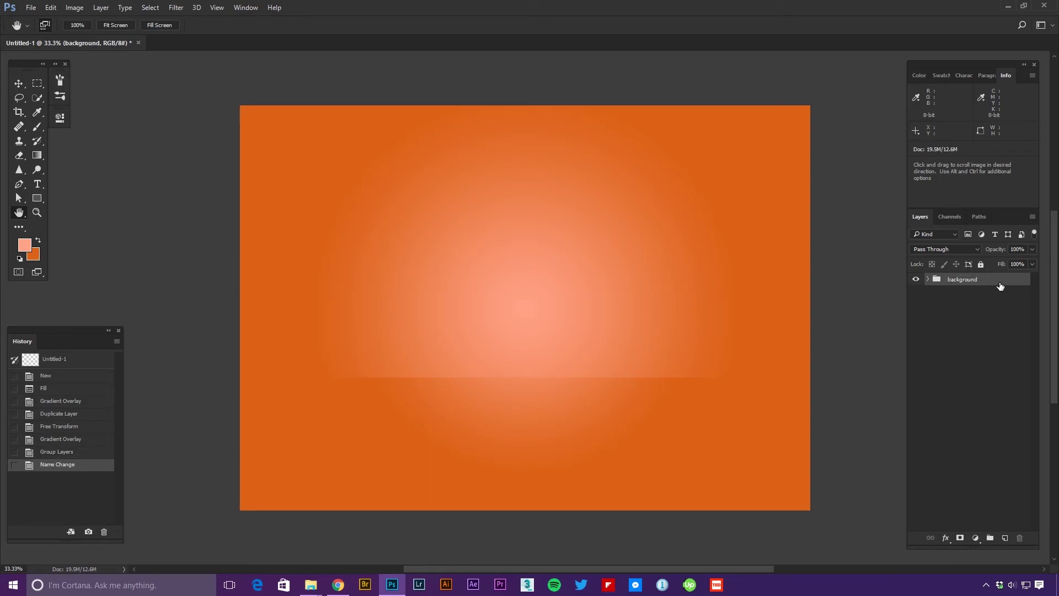